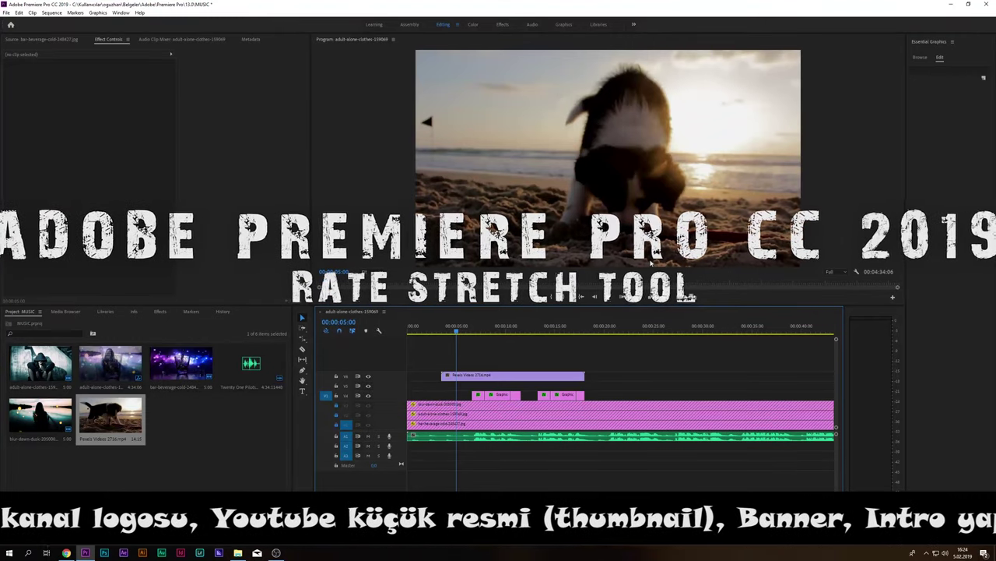
Select the Rate Stretch Tool (R) from the Ripple Edit tool group in the timeline toolbar.
click(303, 338)
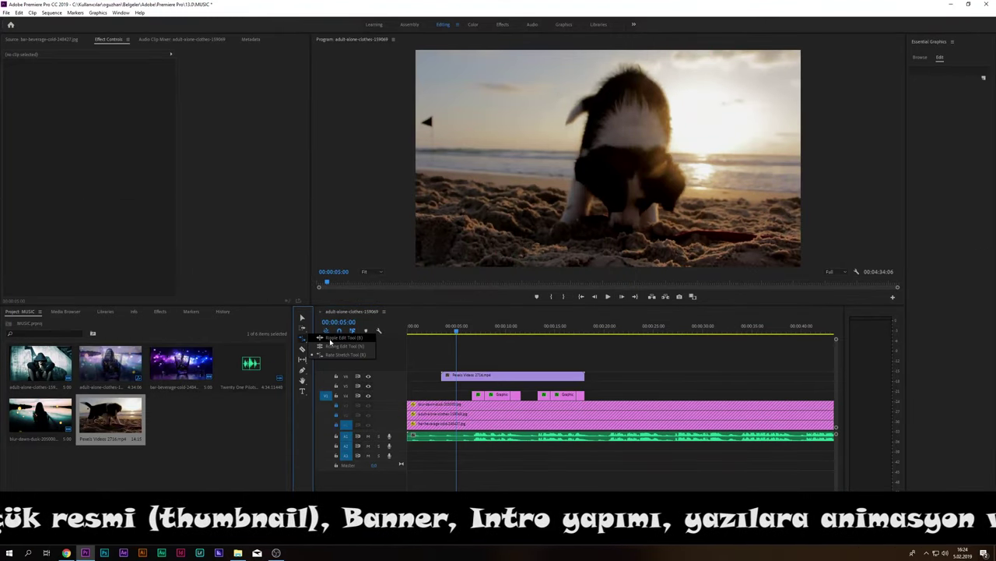
click(330, 339)
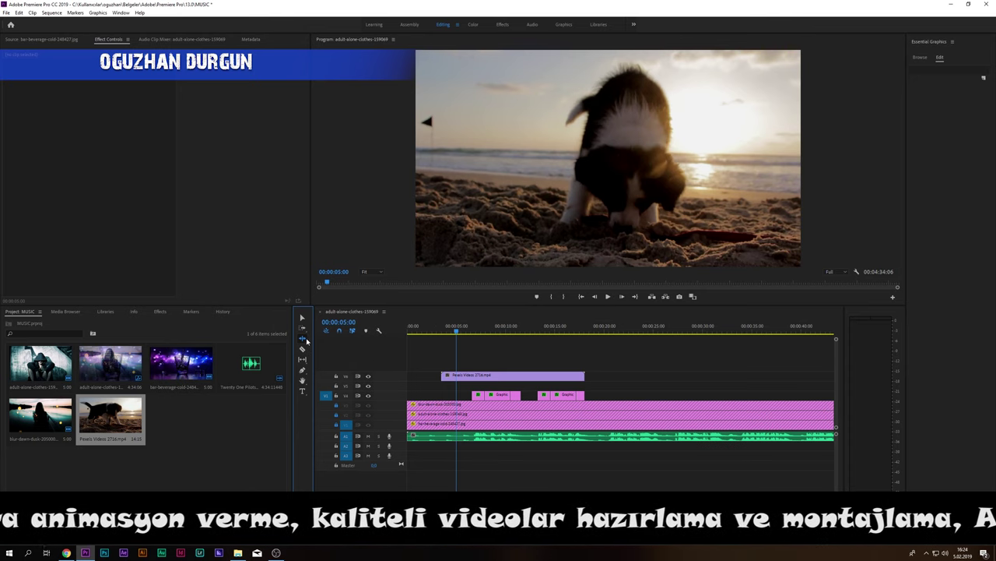
click(303, 338)
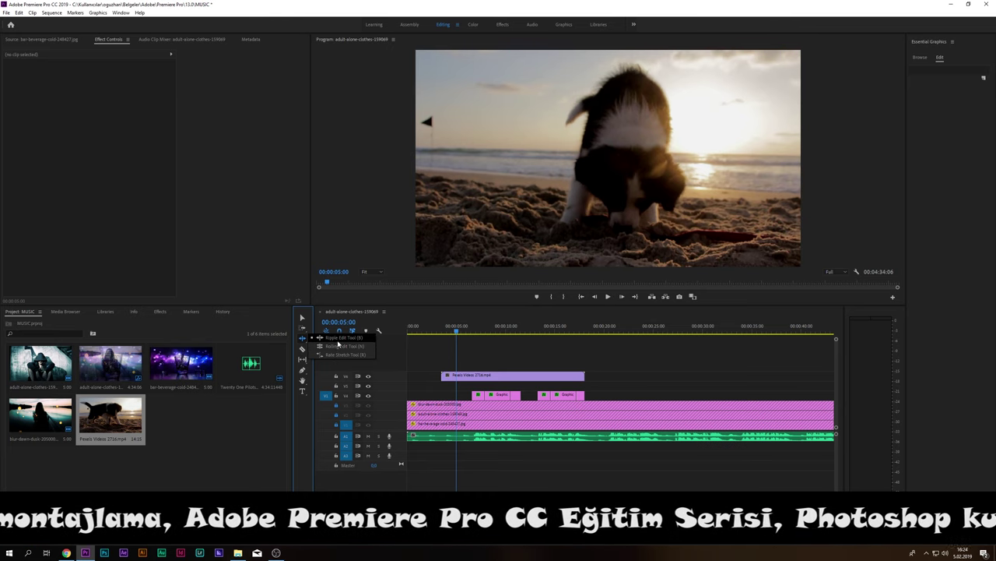
click(339, 357)
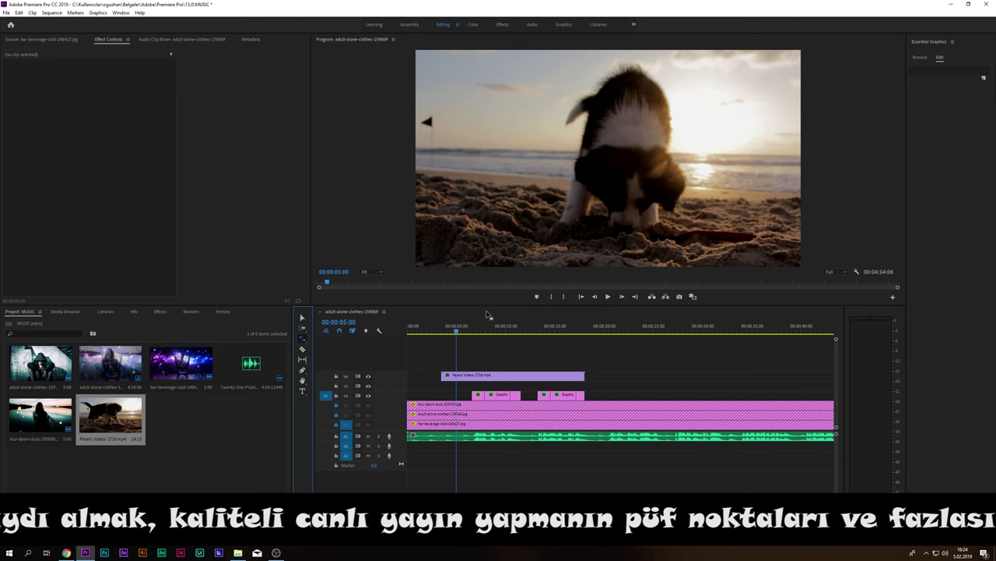
Check the Pexels Videos 2716.mp4 clip's Speed/Duration settings and leave its speed at 100%.
key(v)
click(495, 376)
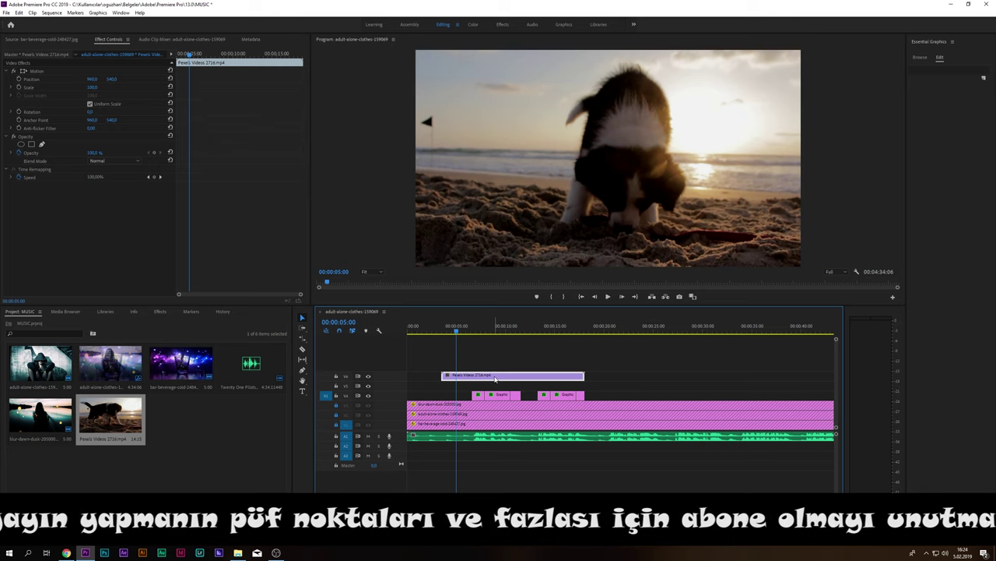
right_click(495, 376)
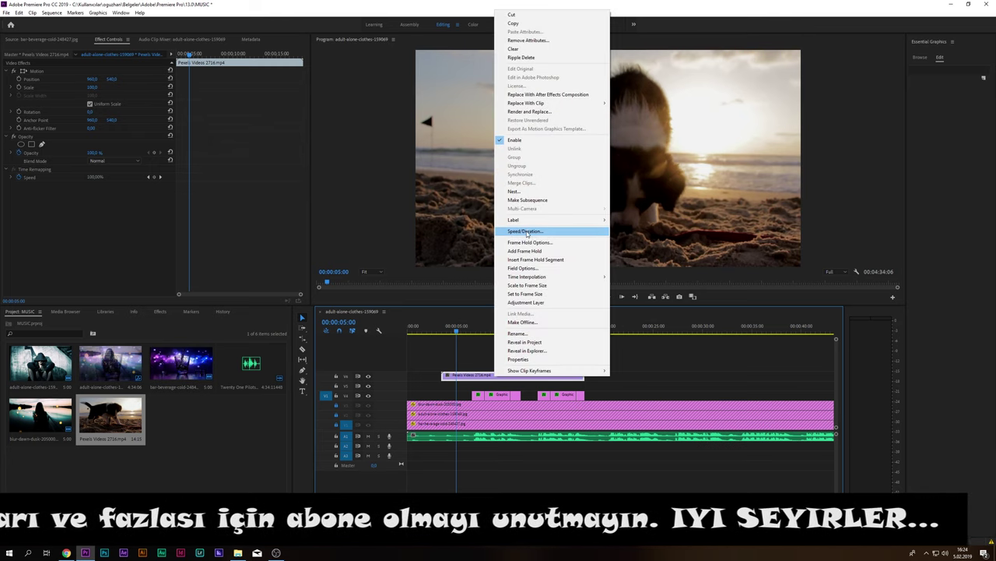
click(543, 232)
click(545, 223)
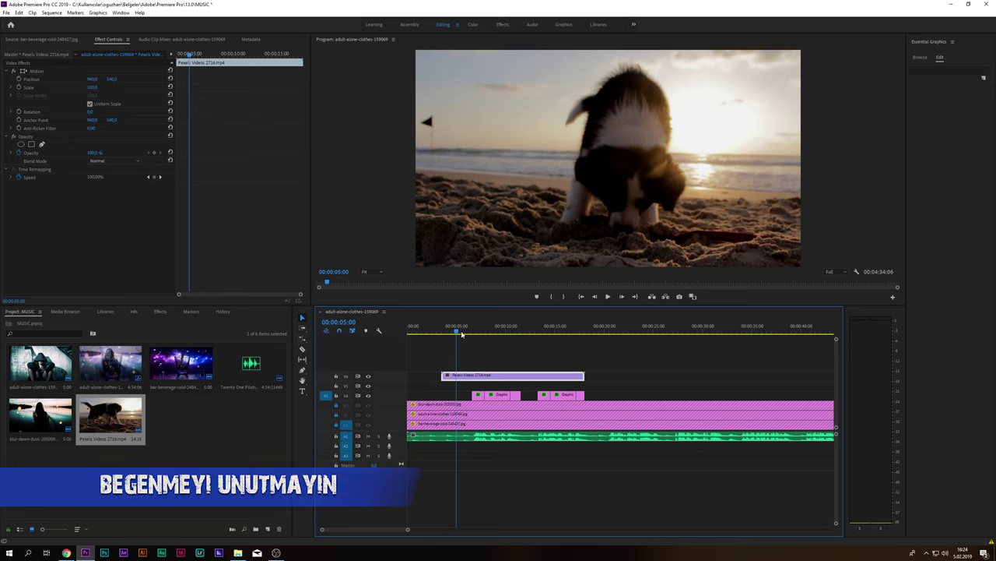
Preview the sequence, then move the Pexels clip later and up to track V5.
key(space)
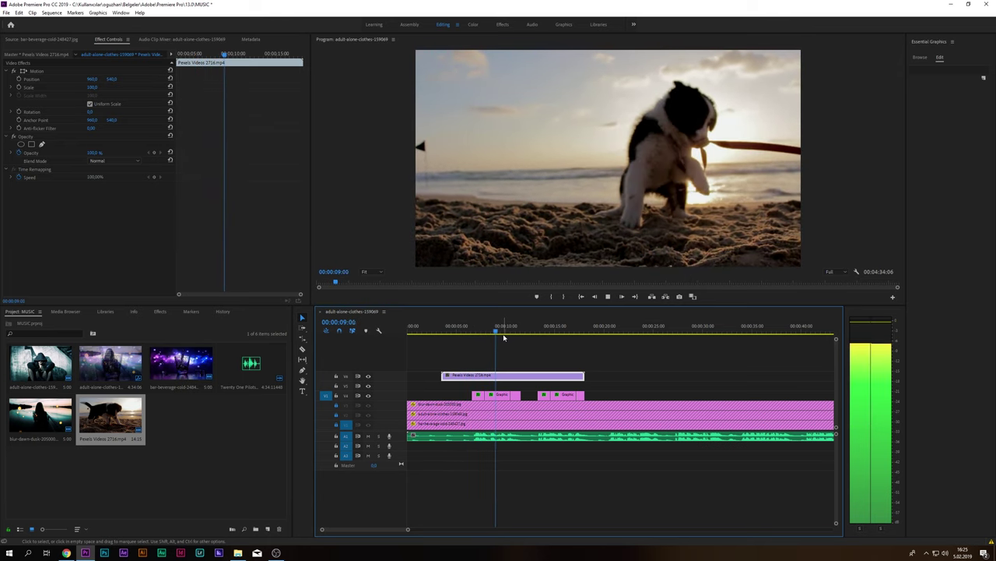
key(space)
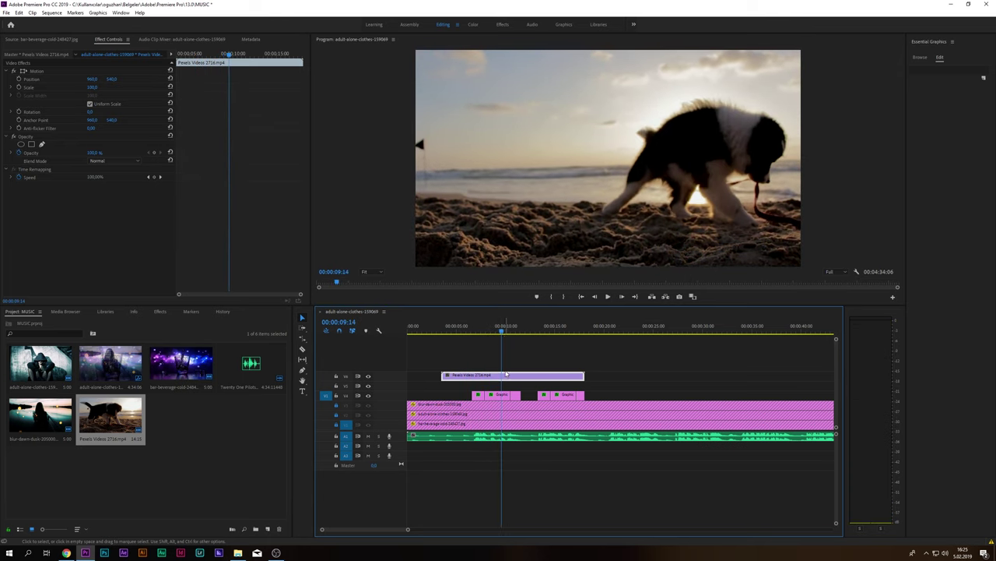
drag(518, 376, 650, 379)
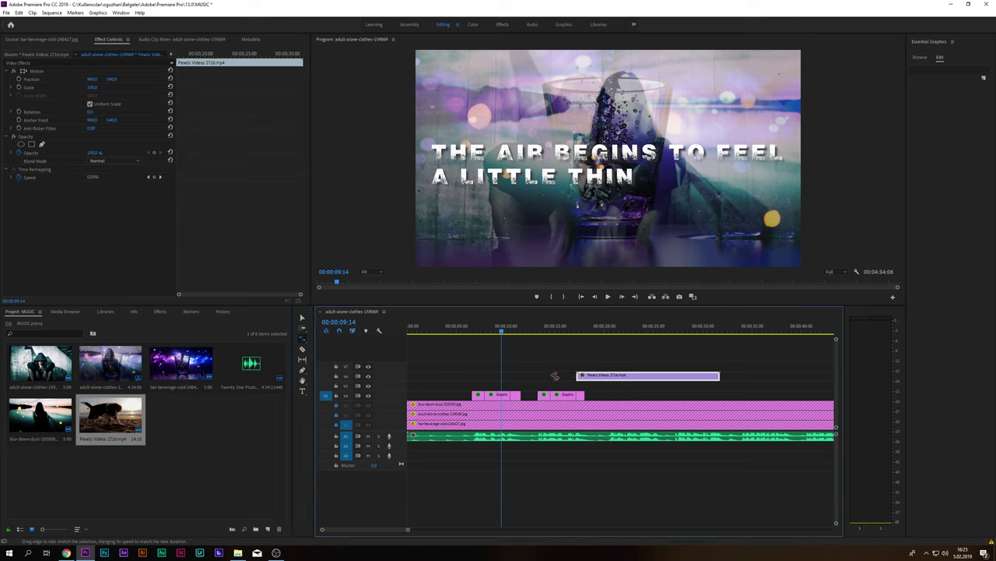
Rate-stretch the Pexels clip earlier, then shorten it from its start and preview the faster clip.
drag(576, 375, 435, 377)
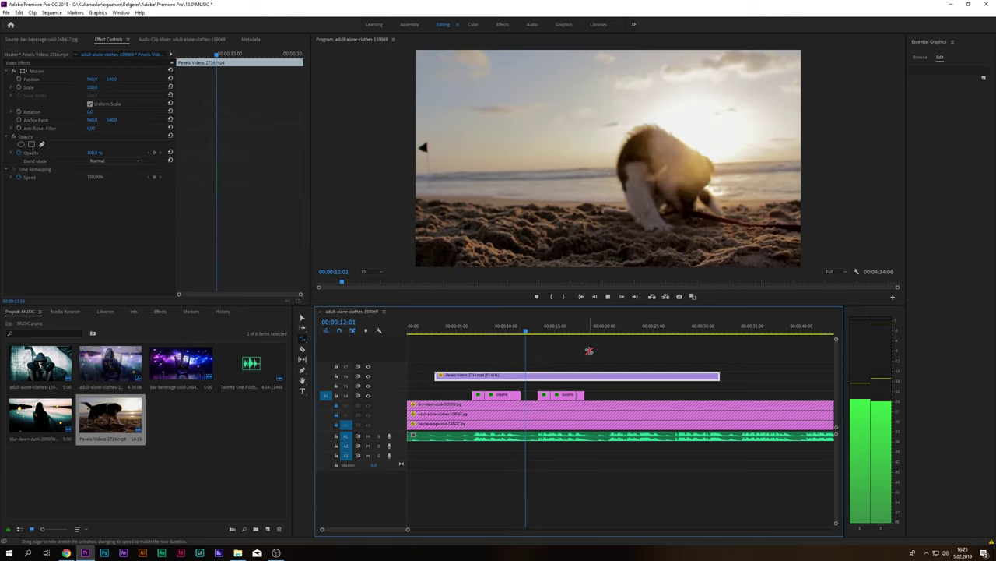
key(space)
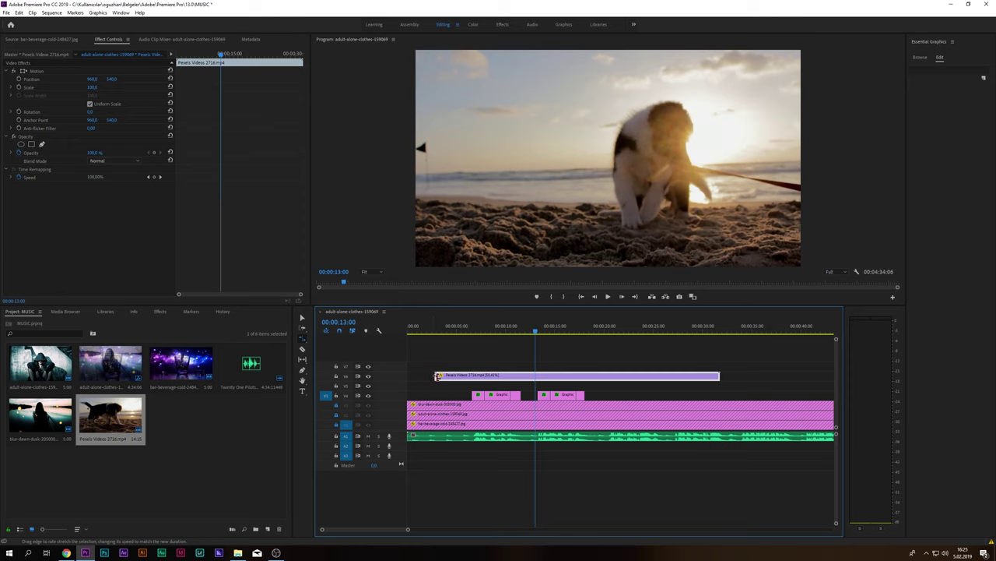
mouse_move(436, 376)
mouse_down()
mouse_move(685, 376)
mouse_move(493, 385)
mouse_up()
click(482, 332)
key(space)
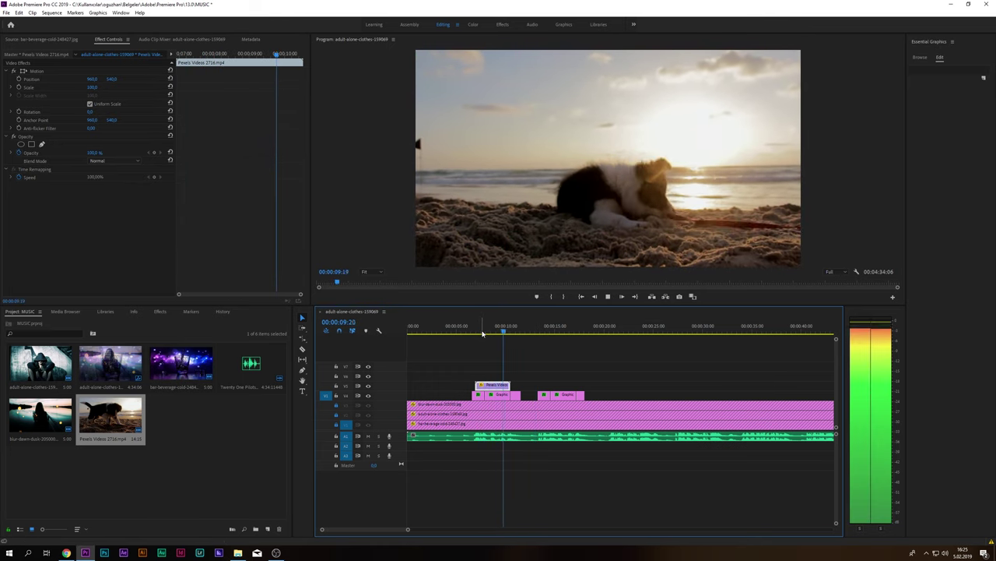
Stop playback, delete the Pexels clip, and move the playhead back to about 00:00:07:05.
key(space)
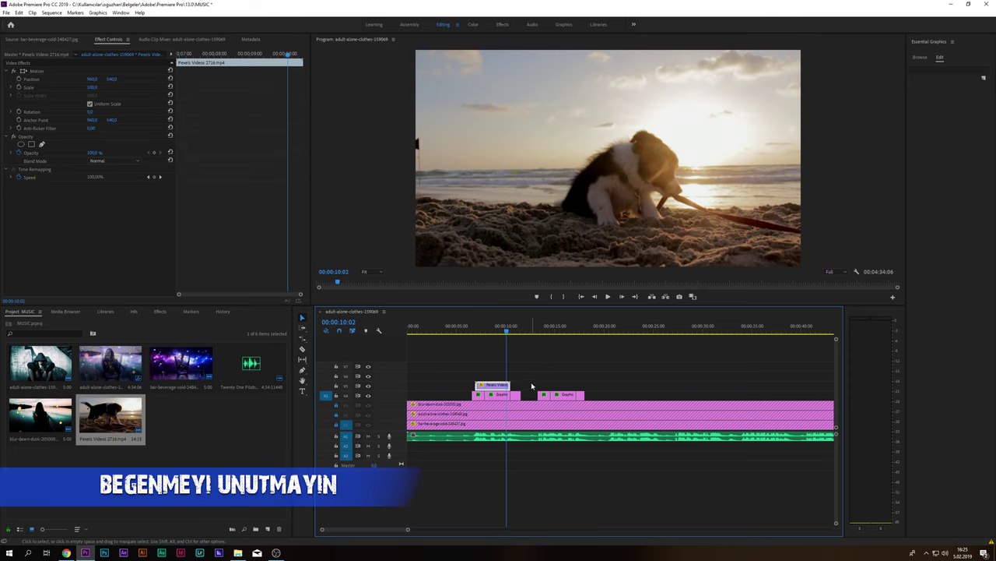
key(Delete)
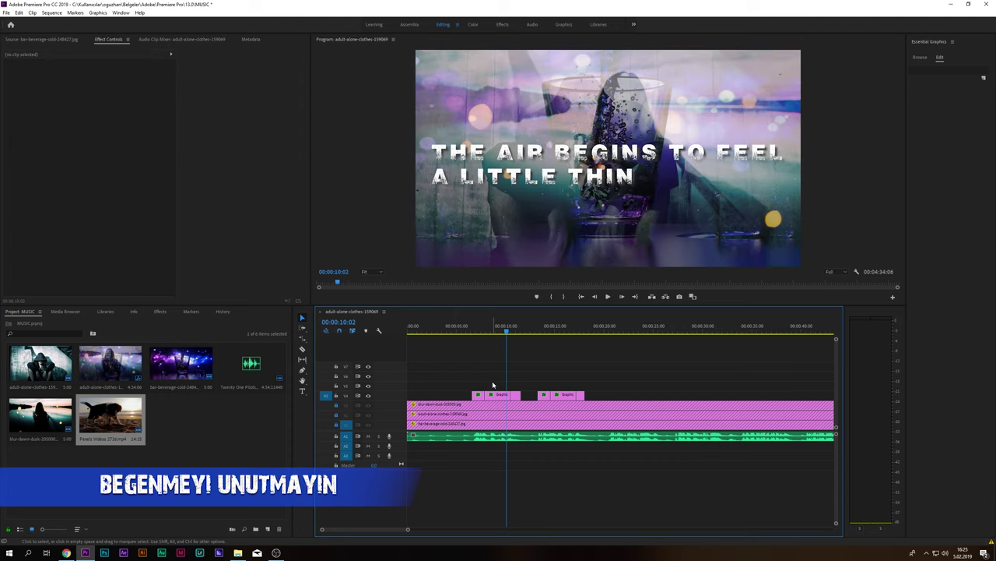
drag(519, 338, 475, 341)
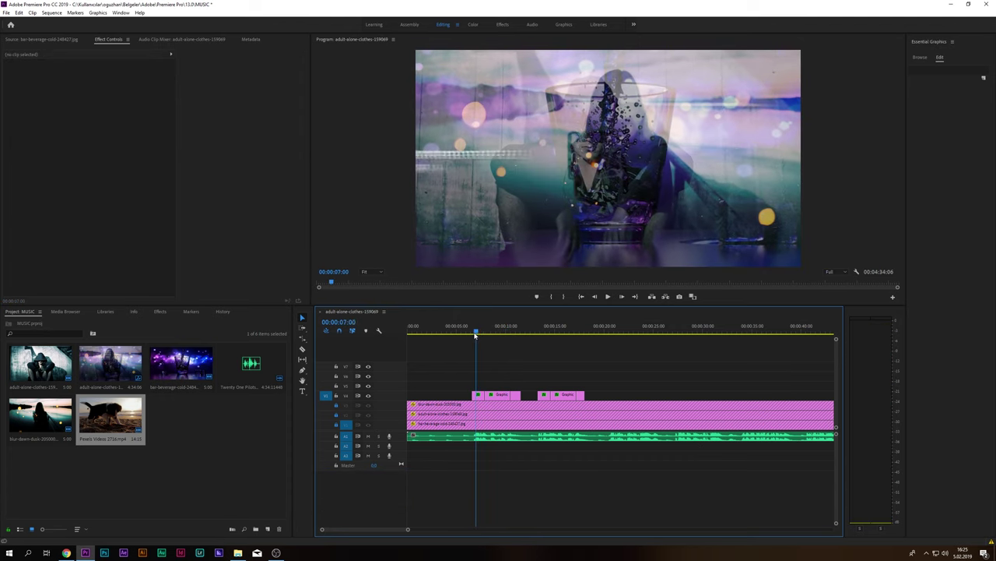
Play the title graphic section, then park the playhead at 00:00:06:18.
key(space)
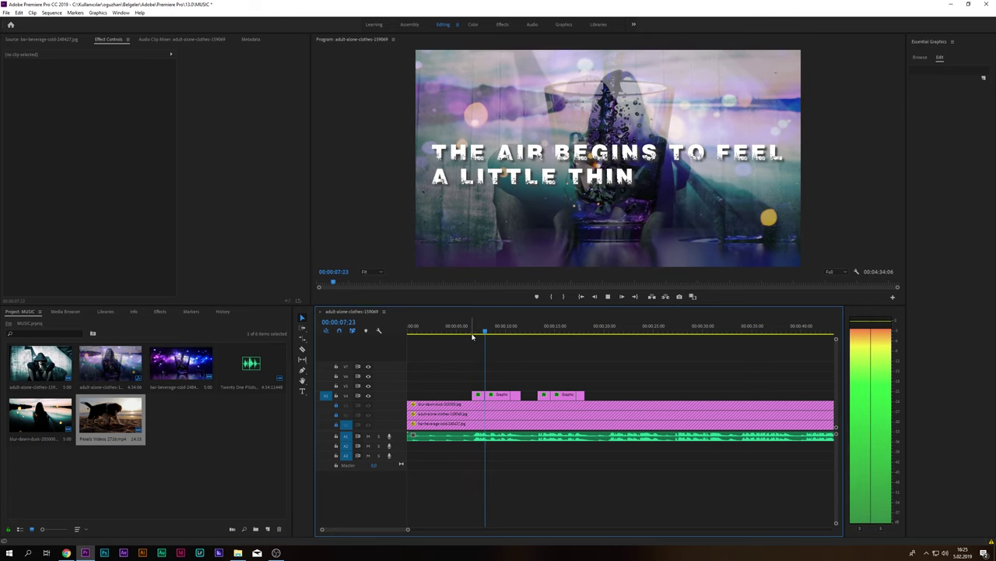
key(space)
key(space)
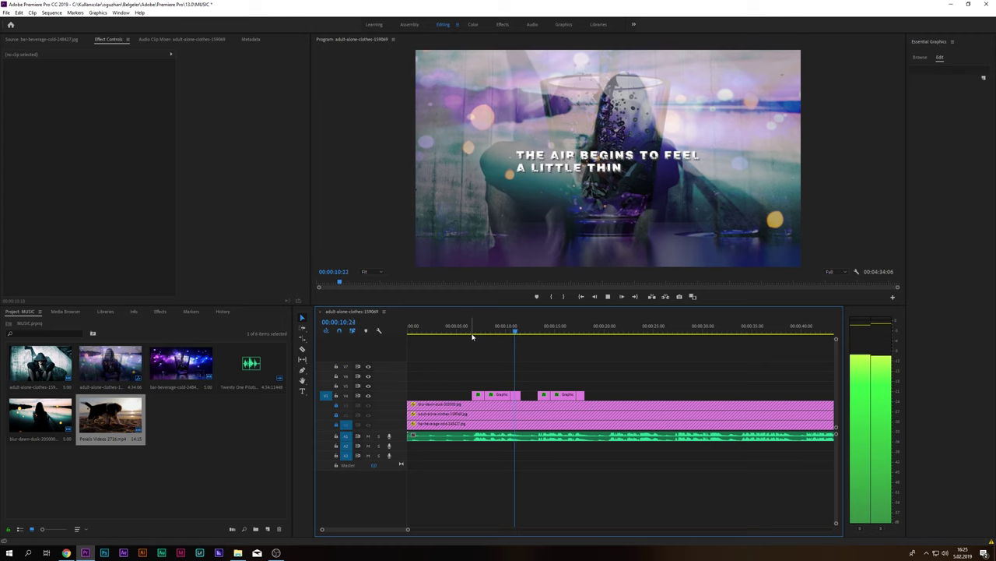
key(space)
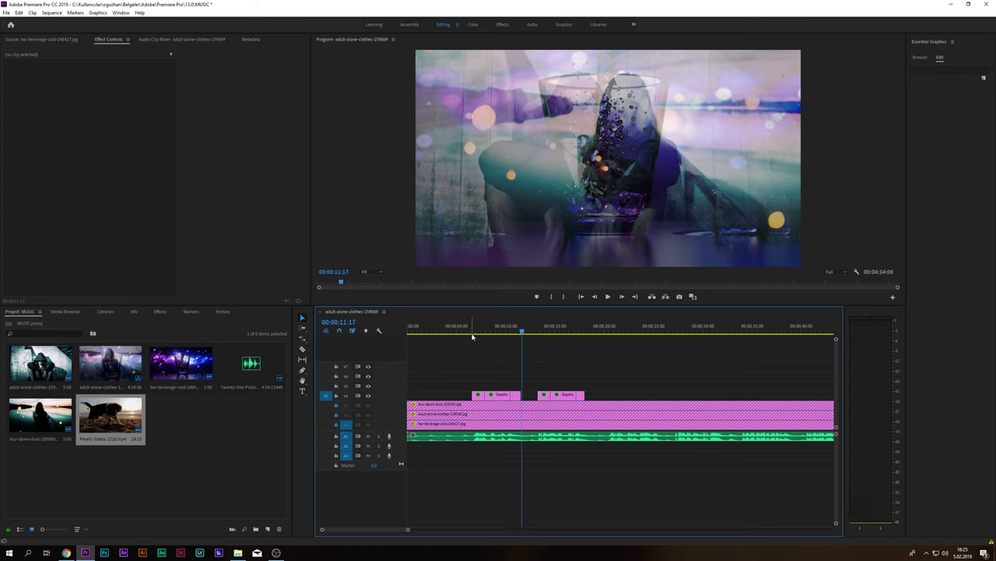
drag(461, 333, 473, 333)
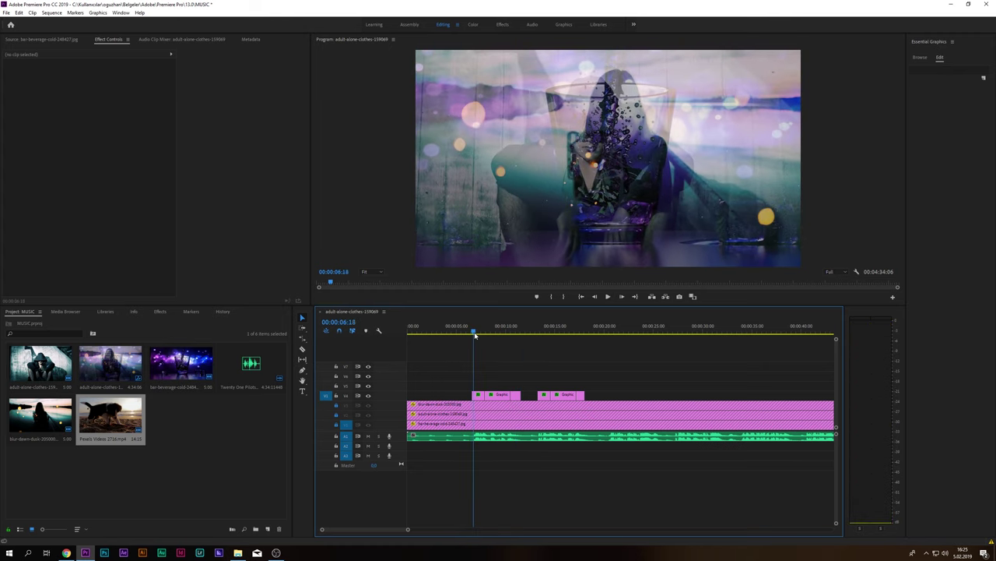
Select the first Graphic clip on V4 and show its Transform 'Swipe IN [15 frames]' Position and Scale keyframes in Effect Controls.
click(479, 395)
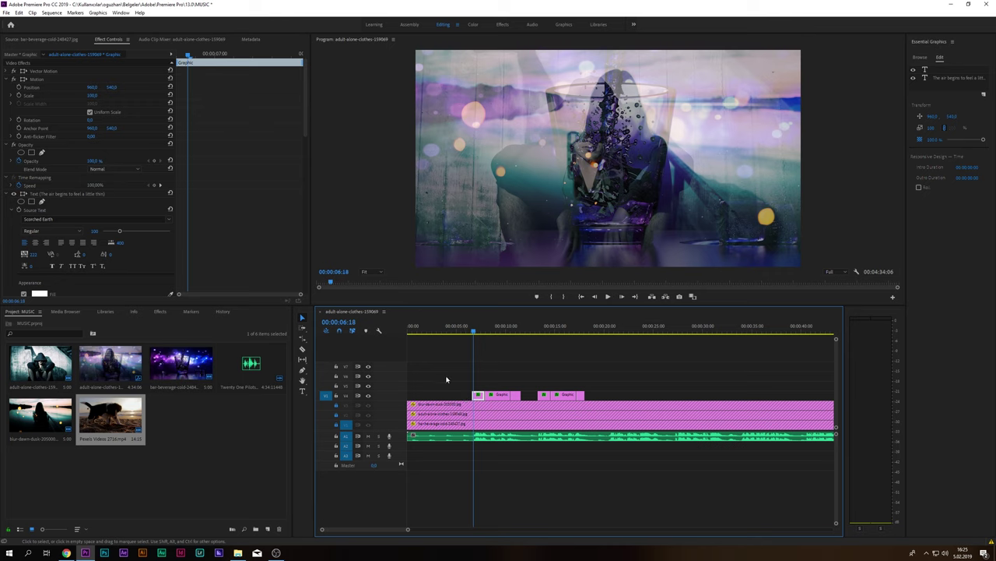
scroll(265, 148, down, 5)
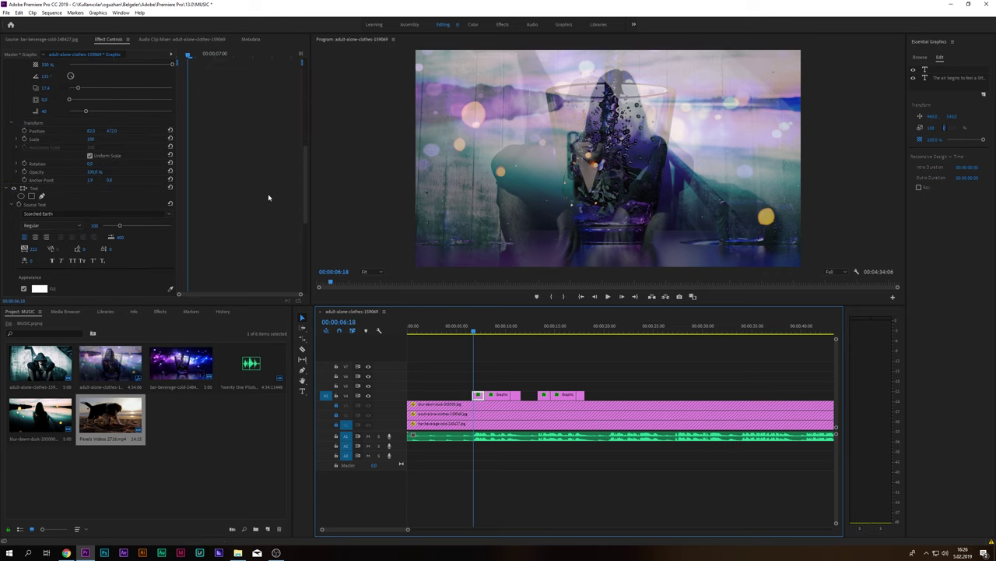
scroll(269, 197, down, 3)
scroll(201, 167, down, 2)
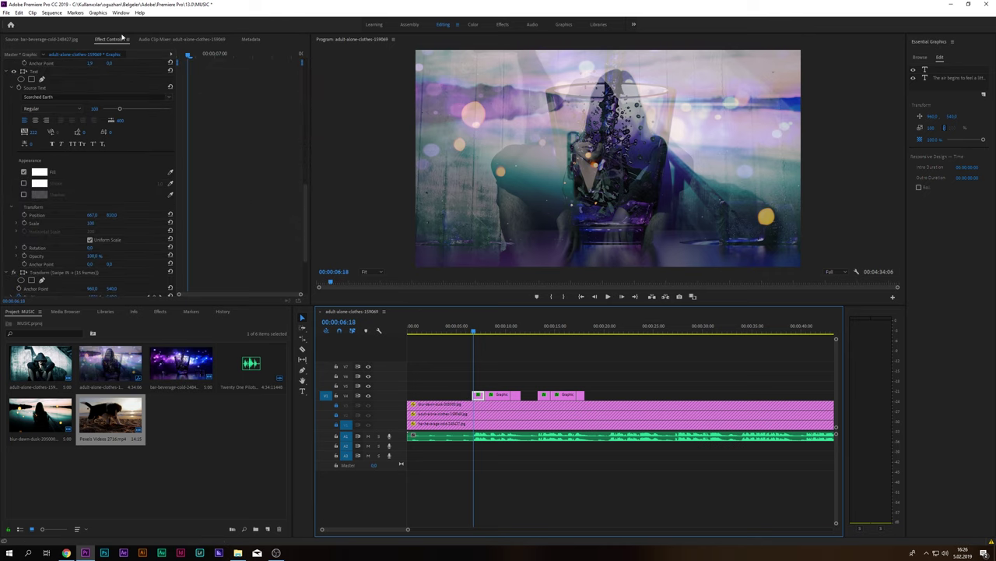
scroll(268, 167, down, 4)
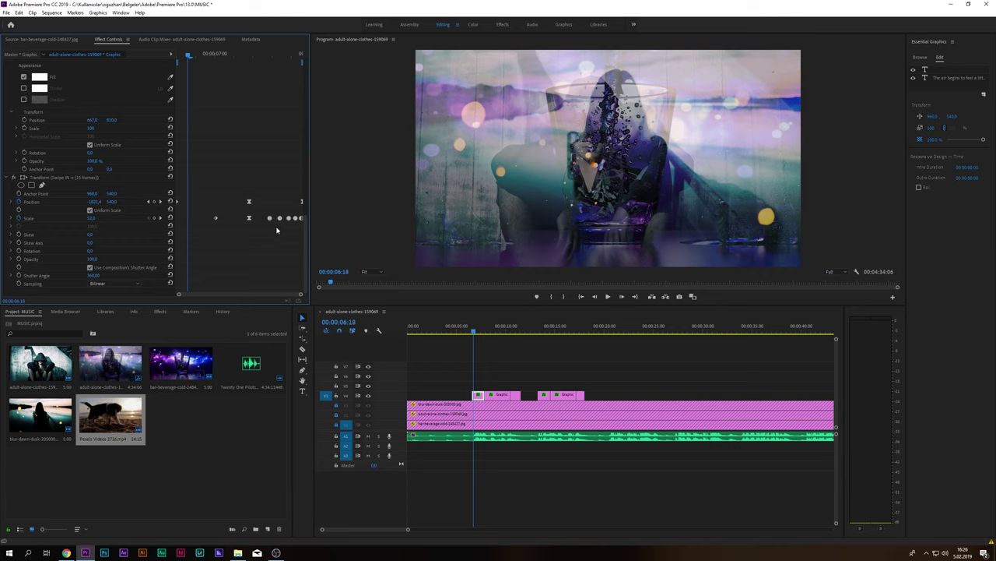
Stretch the first title graphic's left edge earlier to about 77% speed and preview it.
drag(473, 395, 425, 397)
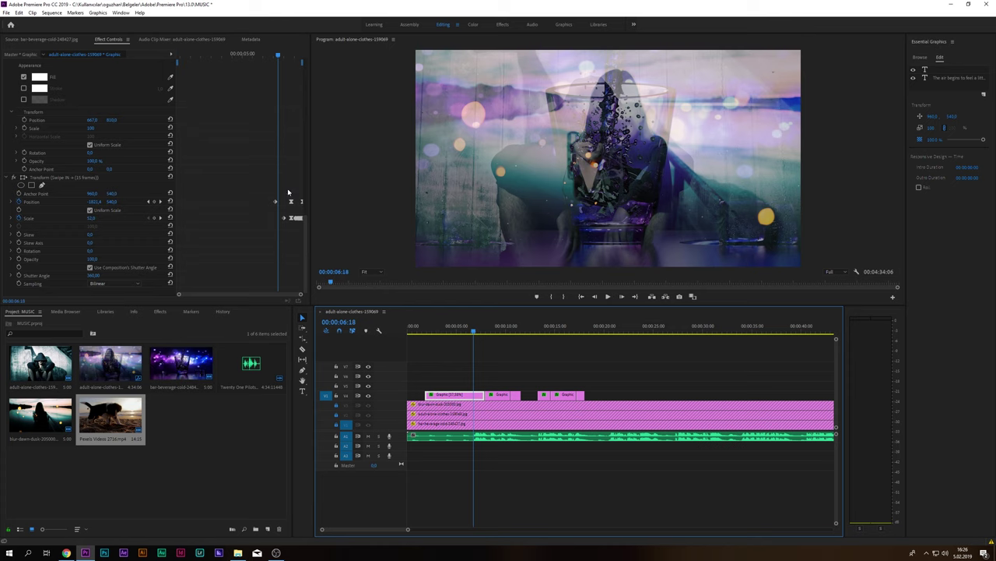
click(429, 331)
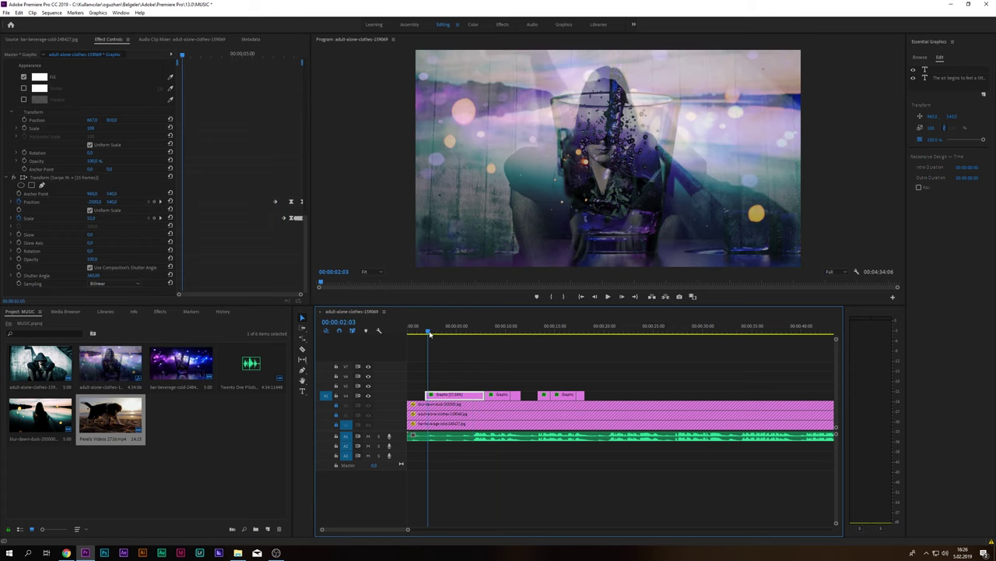
key(space)
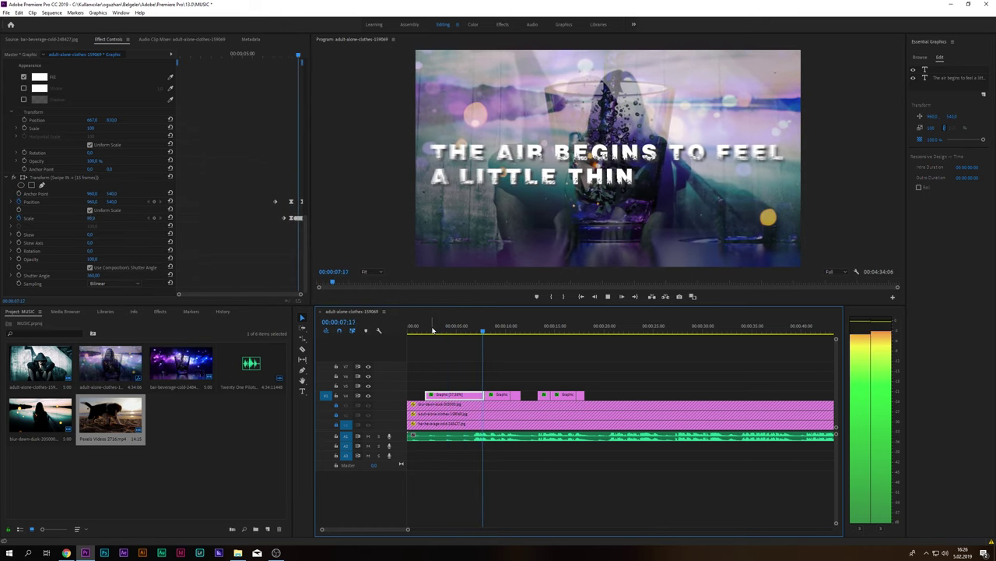
key(space)
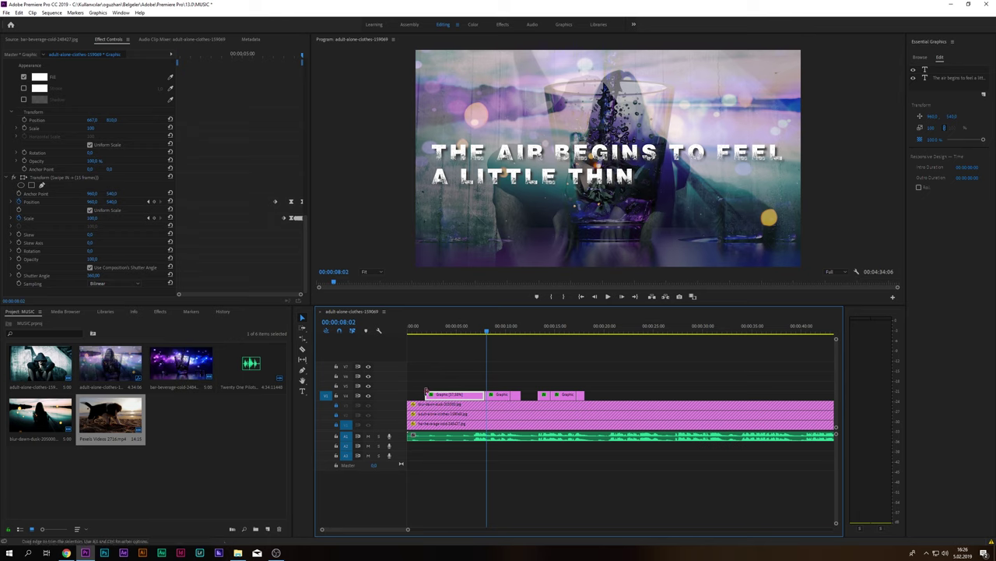
Shorten the first title graphic from its end, then stretch its start back toward 00:00:02.
drag(482, 396, 473, 397)
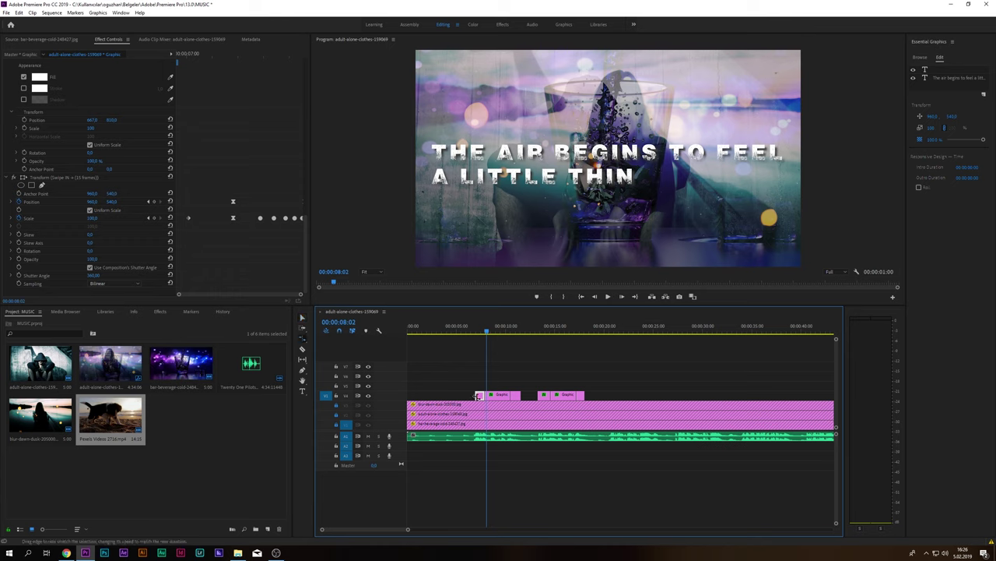
drag(477, 395, 455, 395)
scroll(278, 207, down, 5)
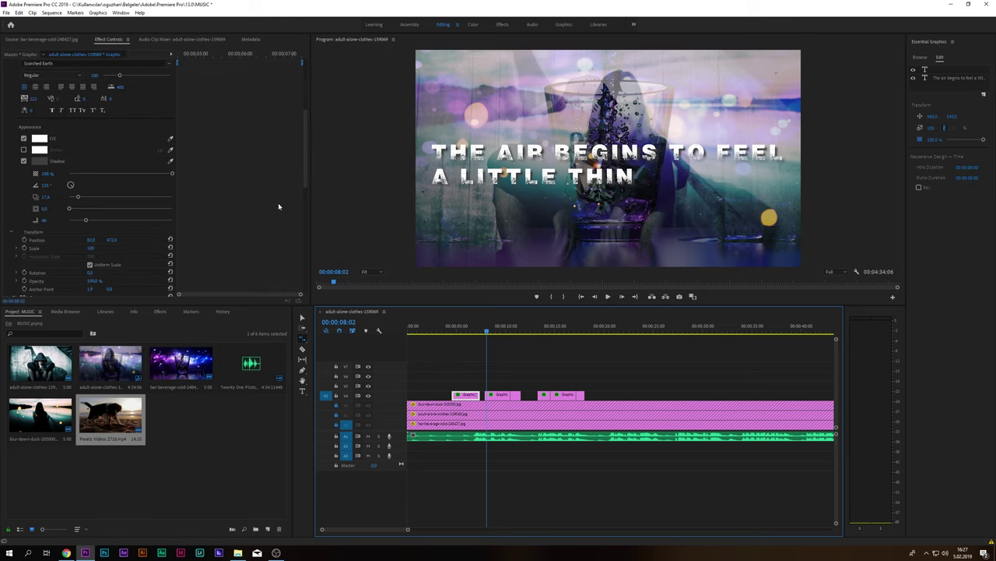
scroll(284, 209, down, 3)
scroll(284, 209, down, 2)
scroll(283, 234, down, 3)
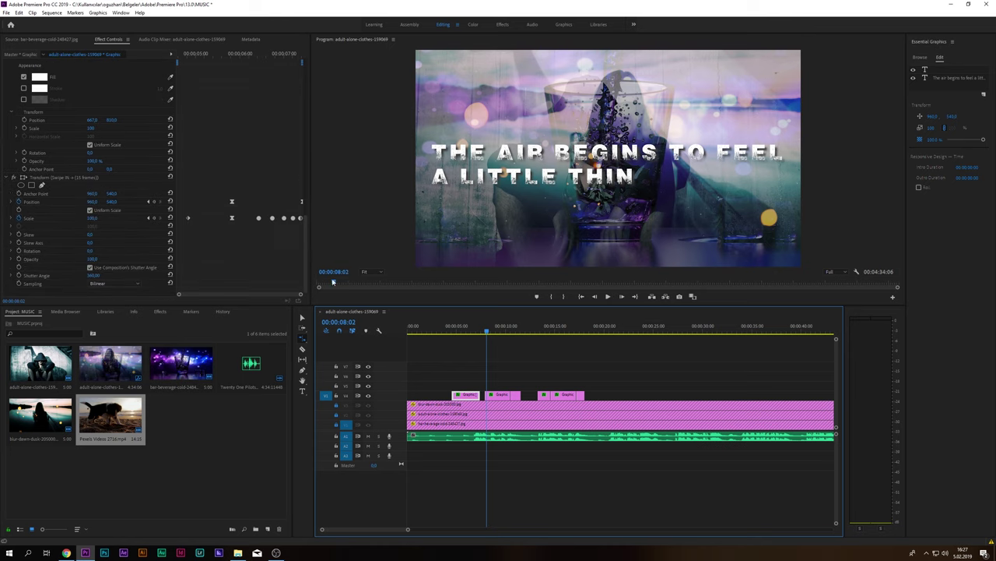
drag(453, 395, 430, 395)
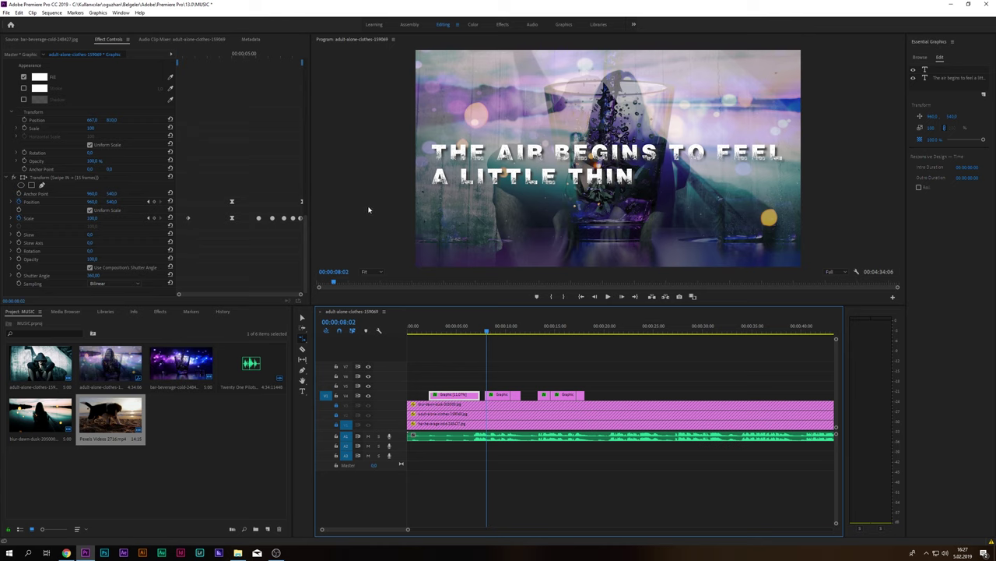
Preview the title from 00:00:02:23 at its current slowed speed.
drag(501, 331, 436, 346)
key(space)
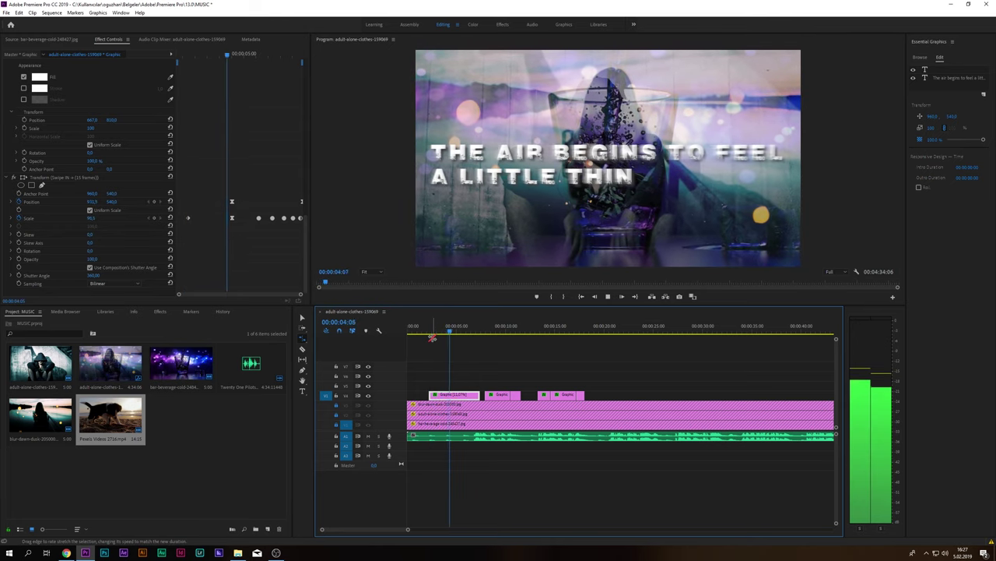
key(space)
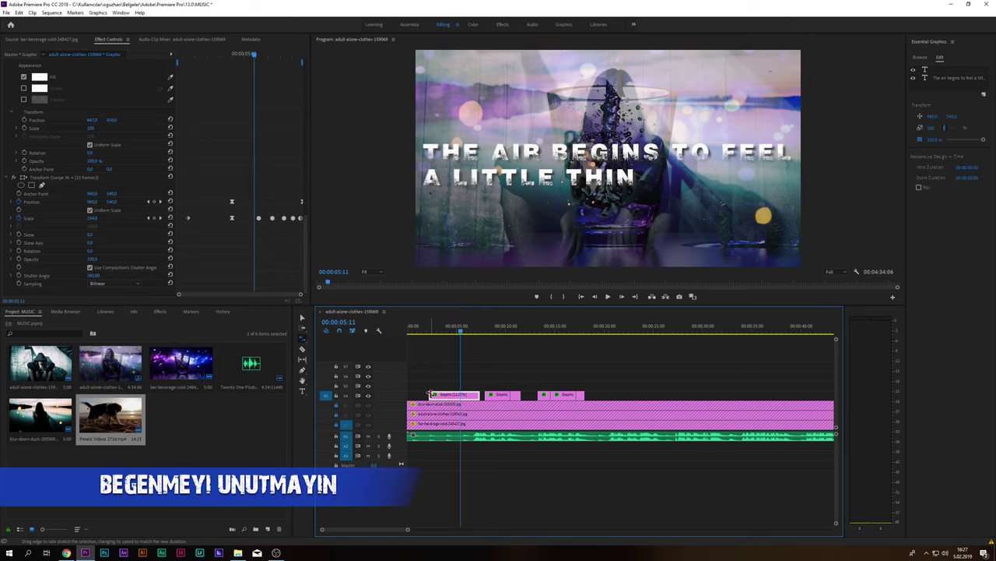
Compress the first title graphic to a 2-second duration and play back the faster swipe-in.
drag(429, 395, 468, 395)
key(space)
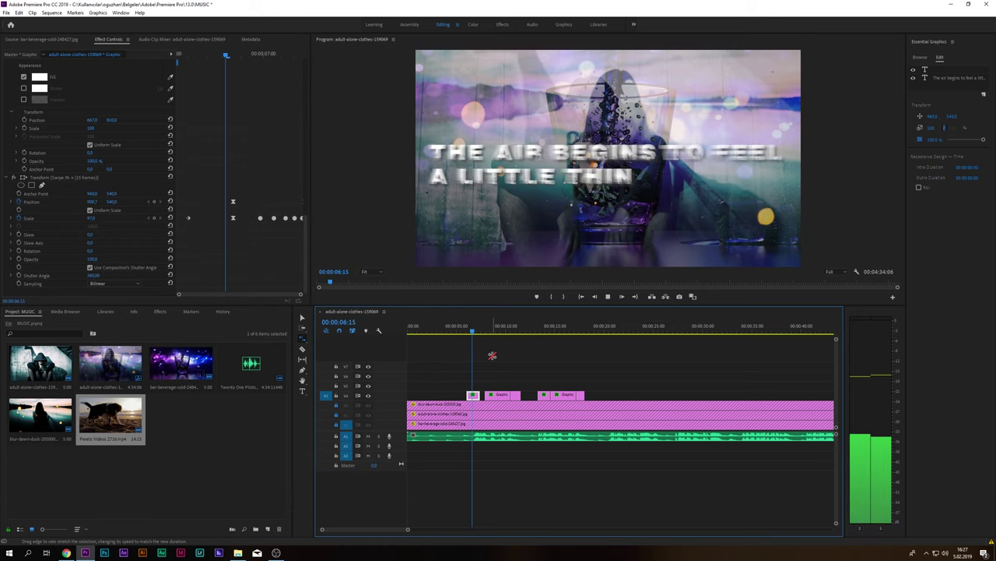
key(space)
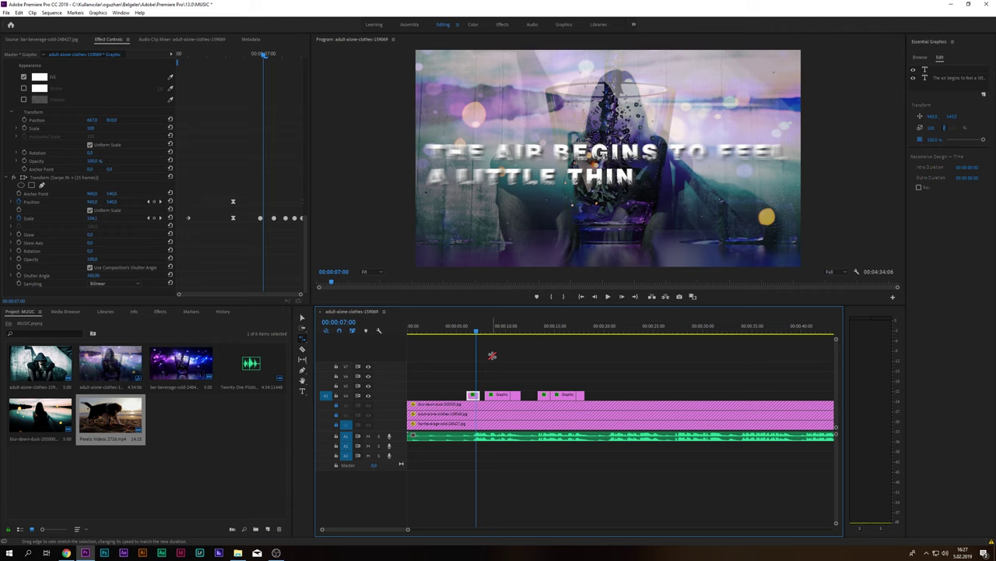